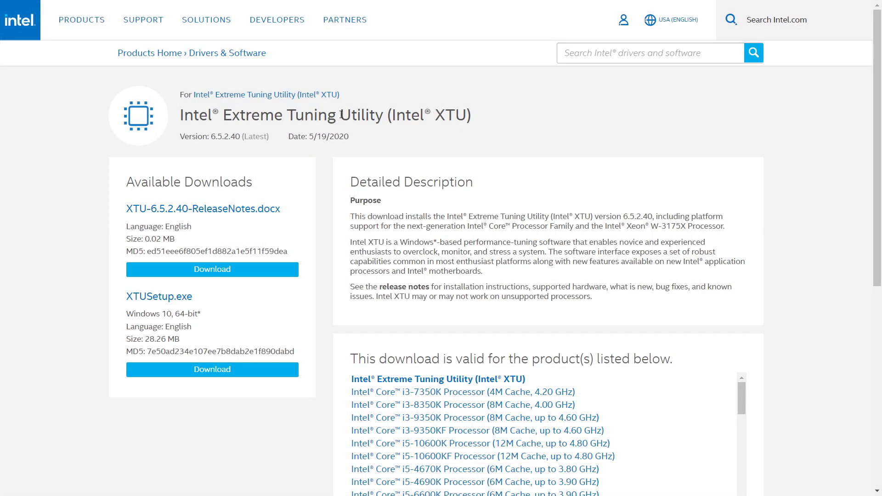
# Check the version's release date, then go to the Stress Test page listing CPU, AVX, AVX2 and Memory tests.
pyautogui.moveTo(293, 136); pyautogui.dragTo(344, 136)
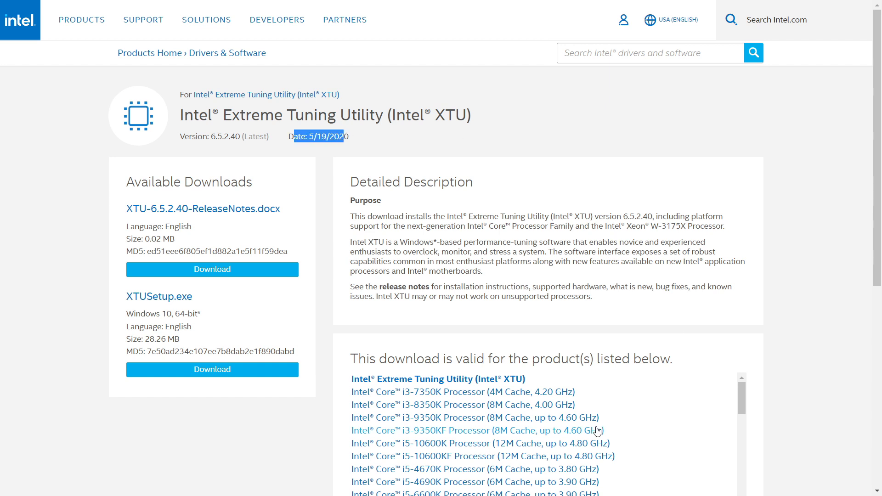
pyautogui.scroll(-3, 597, 430)
pyautogui.scroll(-10, 598, 430)
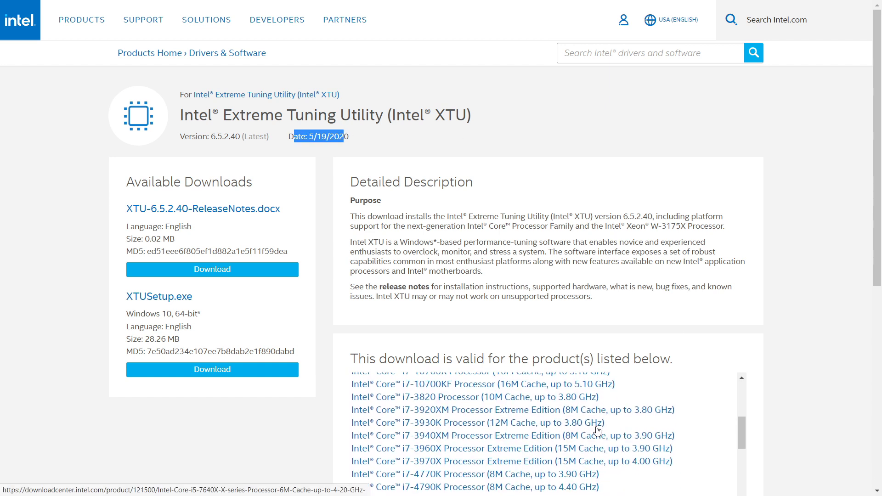
pyautogui.scroll(-10, 597, 431)
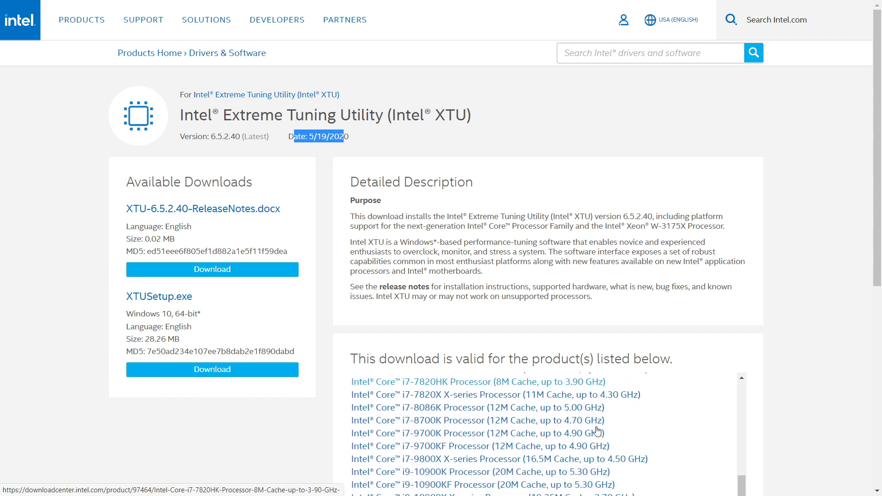
pyautogui.scroll(-1, 597, 430)
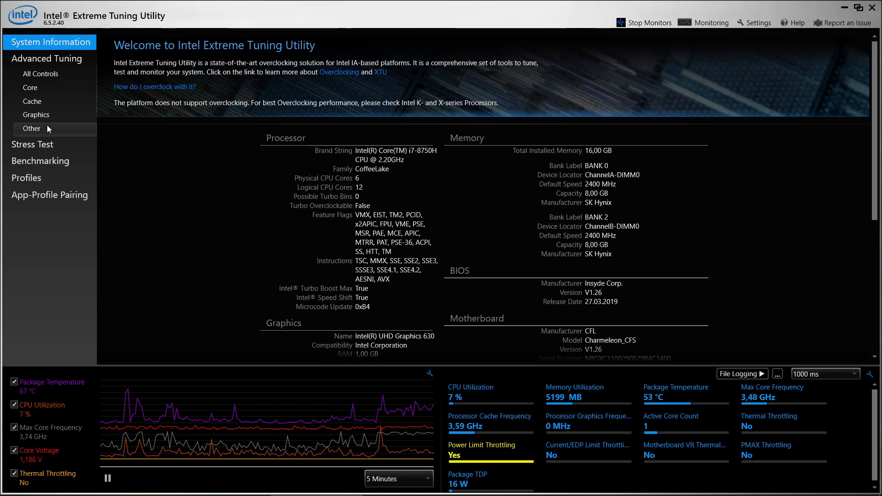
pyautogui.click(43, 145)
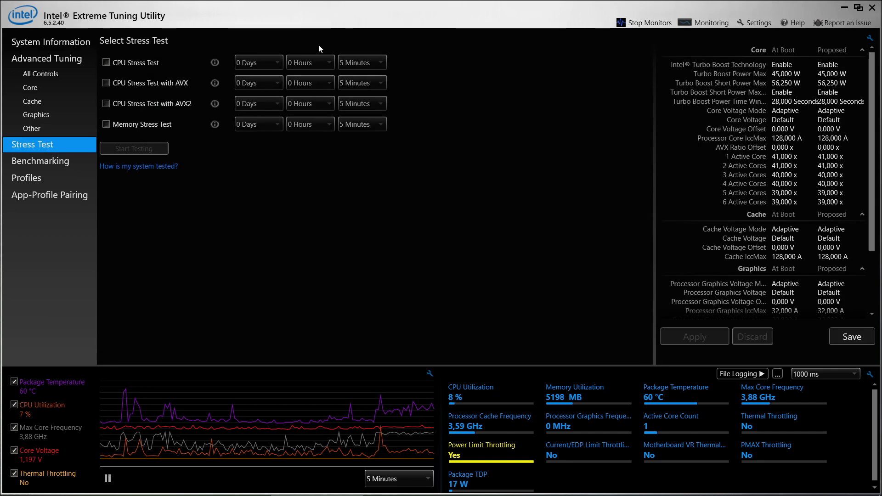
# Enable and start the CPU stress test at stock voltage, with the monitoring chart spanning 2 Minutes.
pyautogui.click(152, 67)
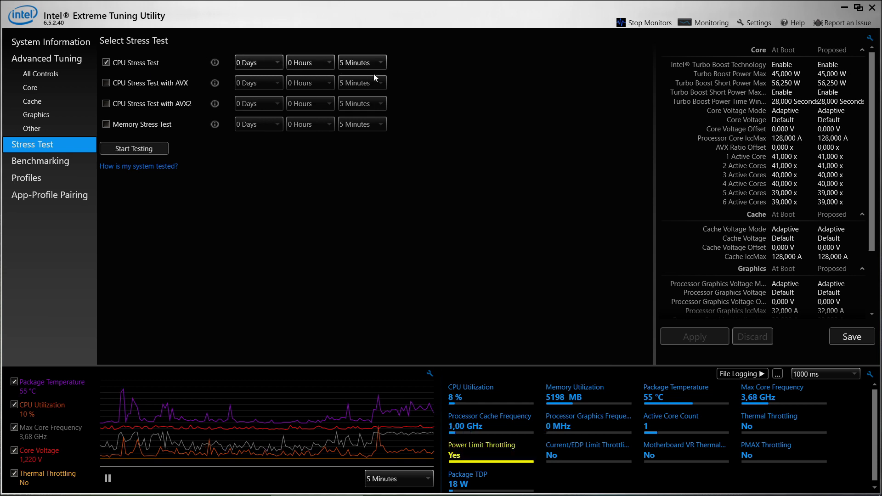
pyautogui.click(142, 150)
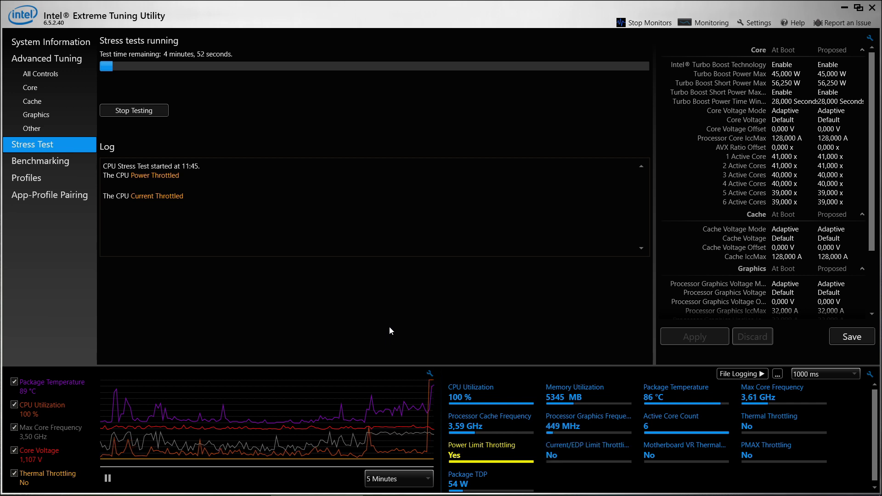
pyautogui.moveTo(650, 404)
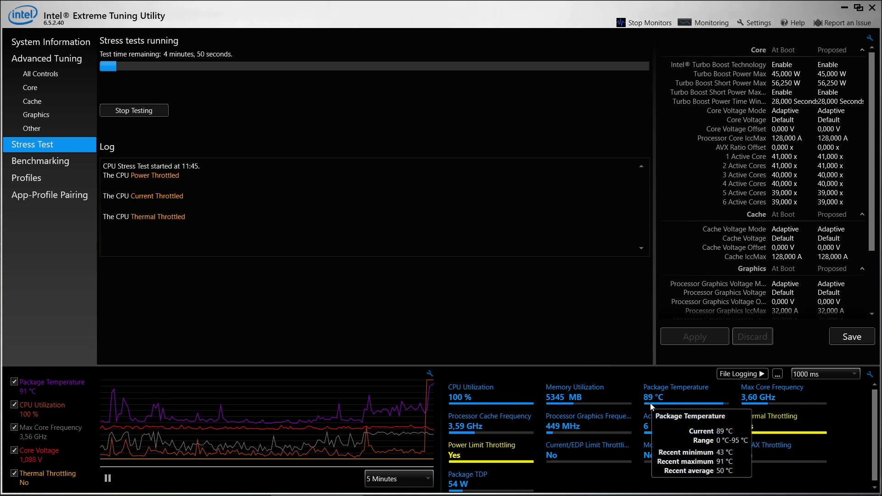
pyautogui.moveTo(678, 452)
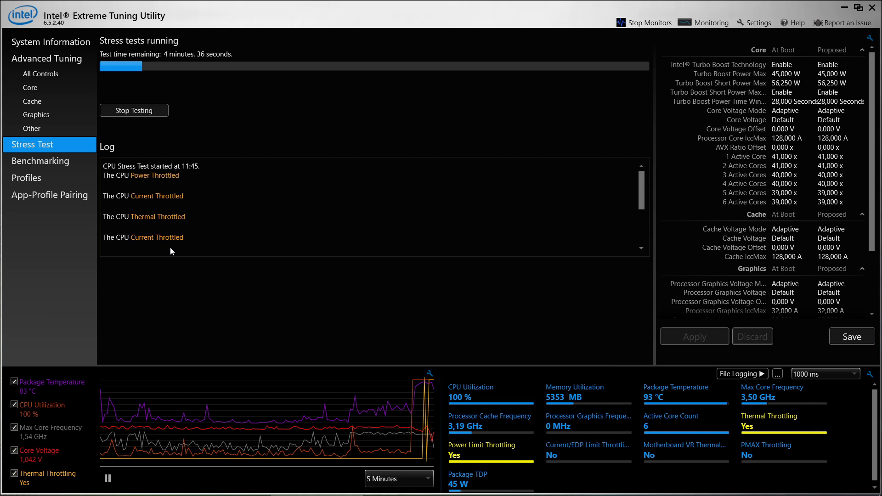
pyautogui.click(395, 476)
pyautogui.click(403, 406)
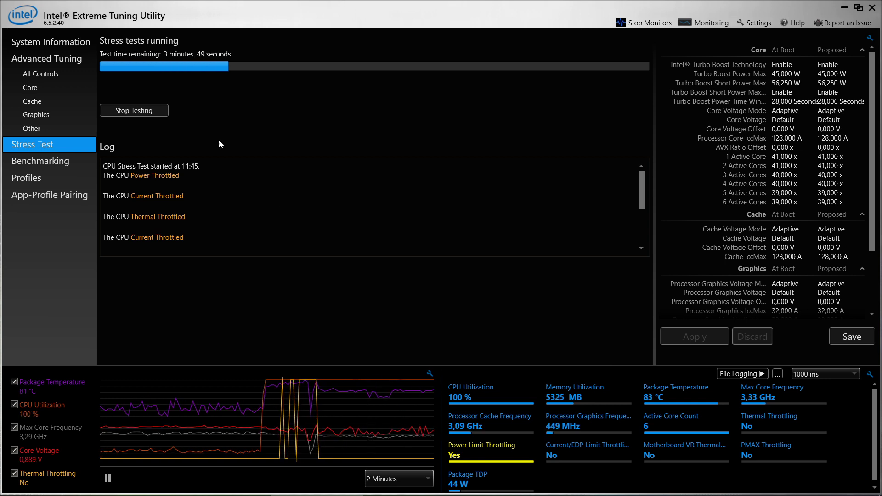
# Stop the running stress test and try core voltage offsets in All Controls.
pyautogui.click(139, 111)
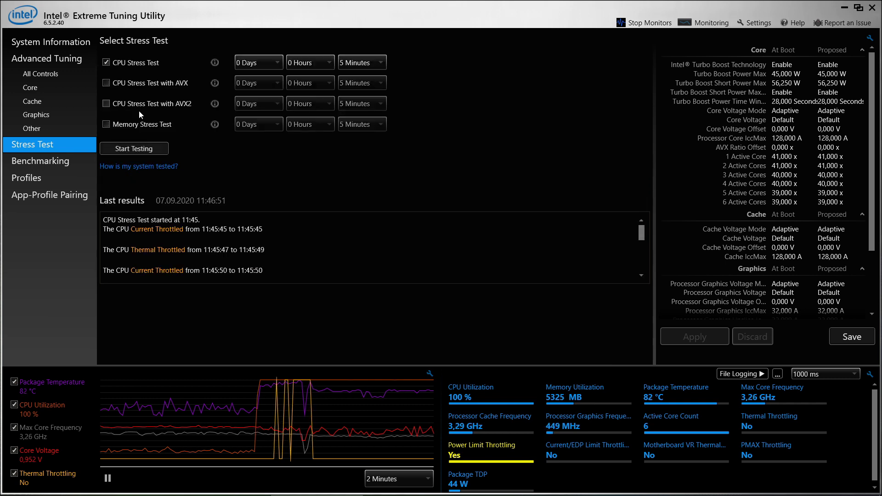
pyautogui.click(42, 74)
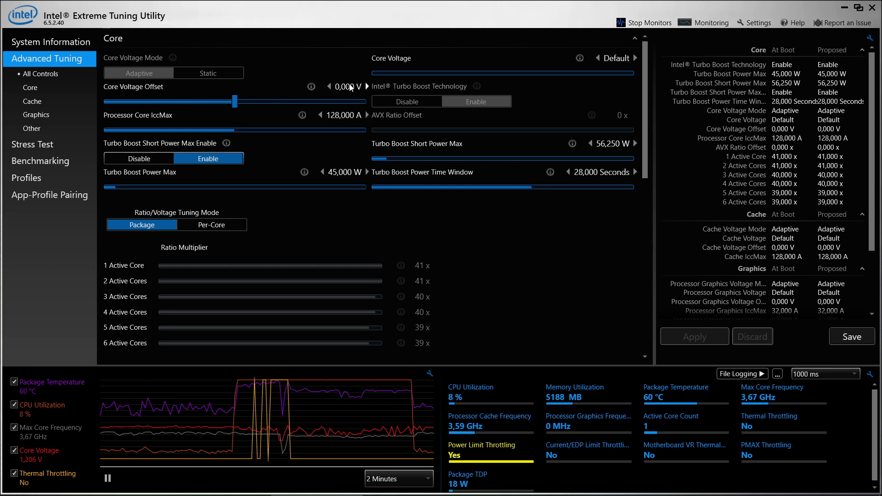
pyautogui.click(329, 87)
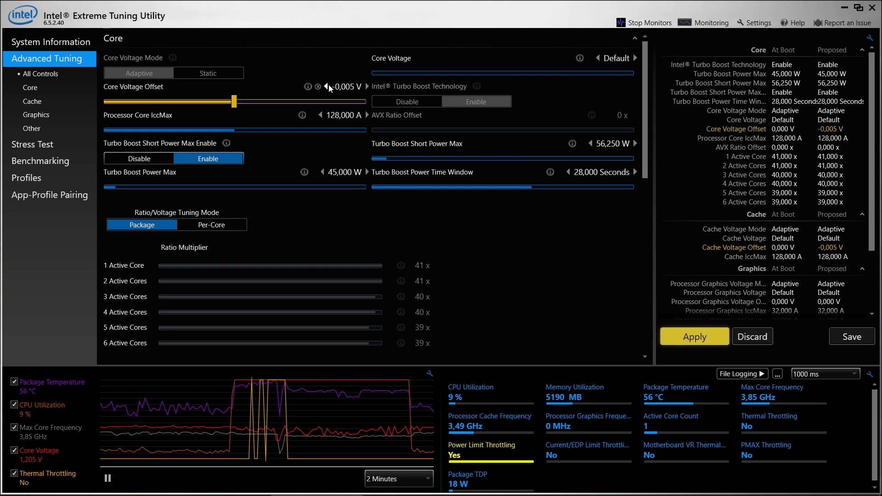
pyautogui.click(368, 88)
pyautogui.click(368, 87)
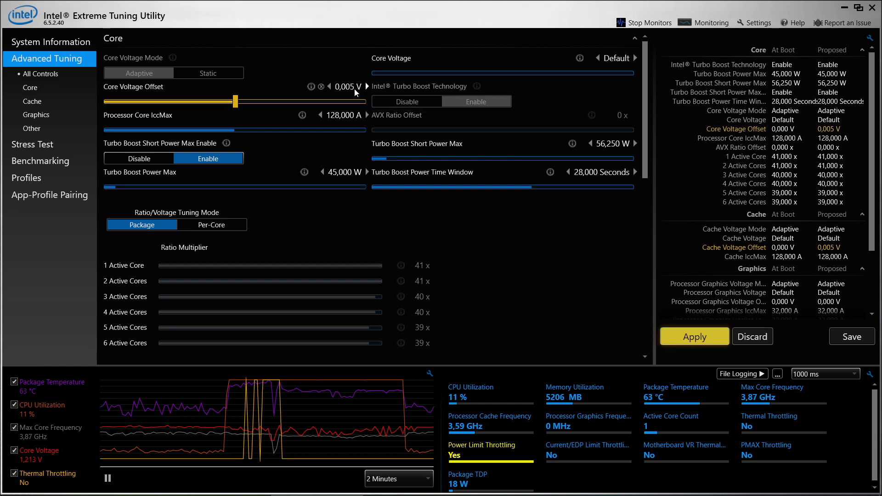
pyautogui.click(329, 87)
# Settle the core voltage offset at -0,010 V, apply it, and return to Stress Test.
pyautogui.click(329, 88)
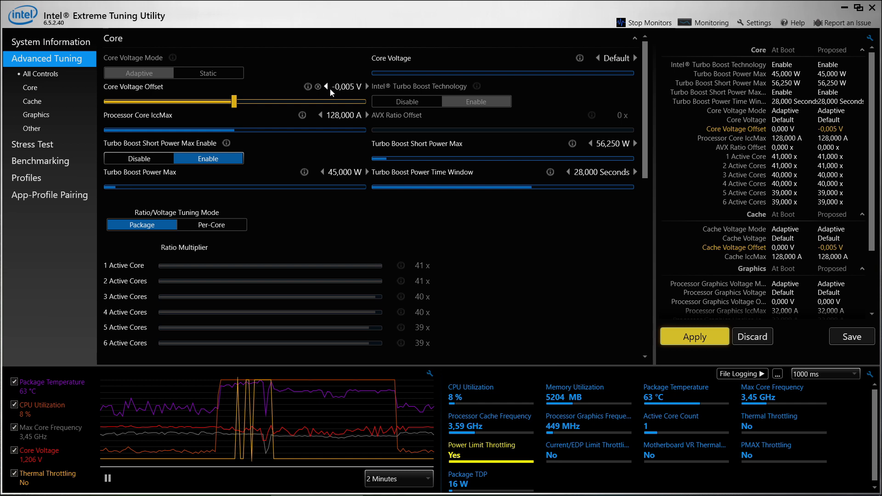
pyautogui.click(330, 89)
pyautogui.click(330, 89)
pyautogui.click(367, 86)
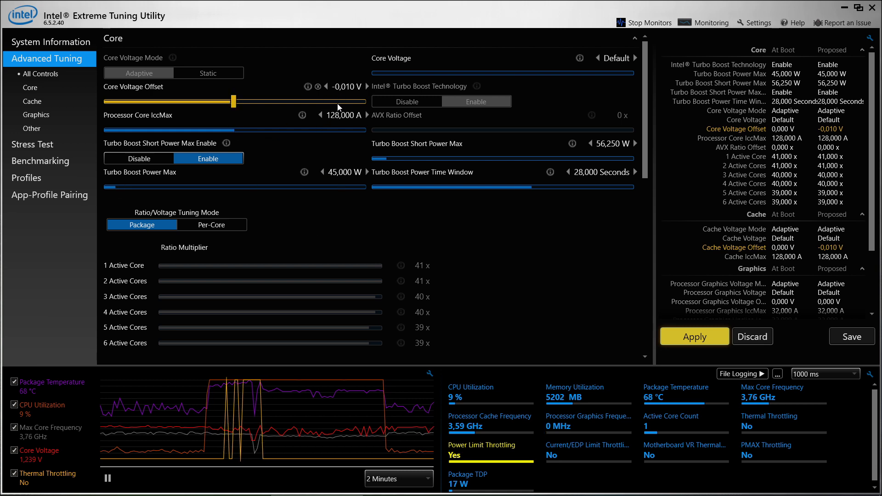
pyautogui.click(702, 336)
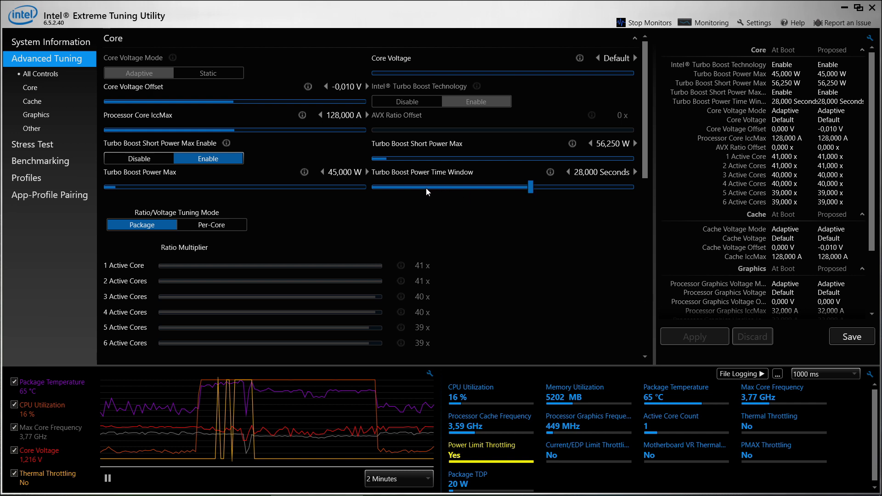
pyautogui.click(52, 145)
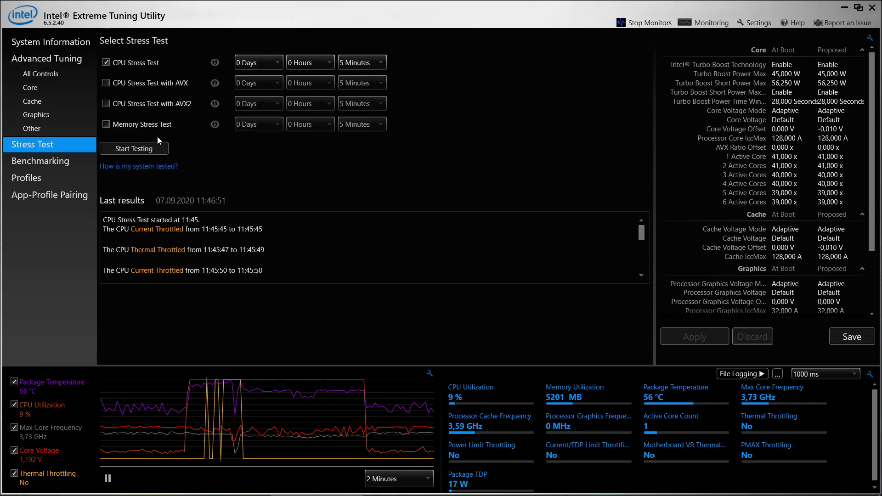
# Start the CPU stress test again under the -0,010 V offset.
pyautogui.click(145, 144)
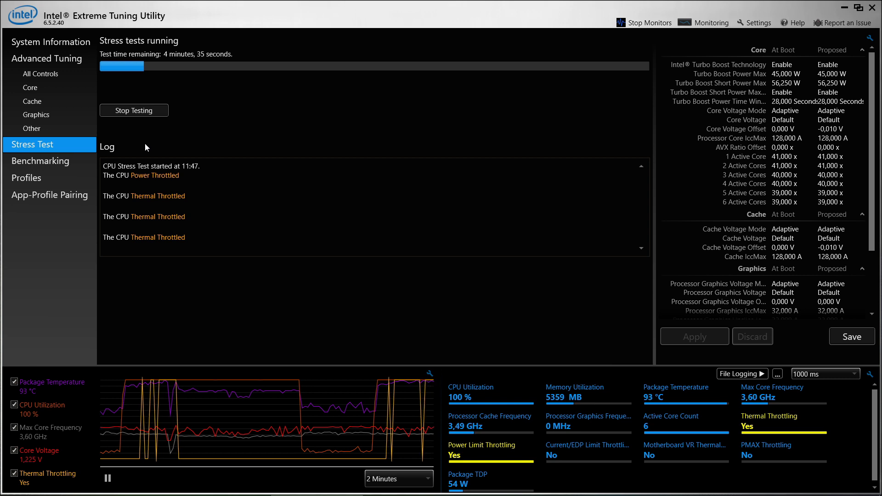
# Stop the stress test and pick -0,100 V from the Core Voltage Offset list.
pyautogui.click(143, 111)
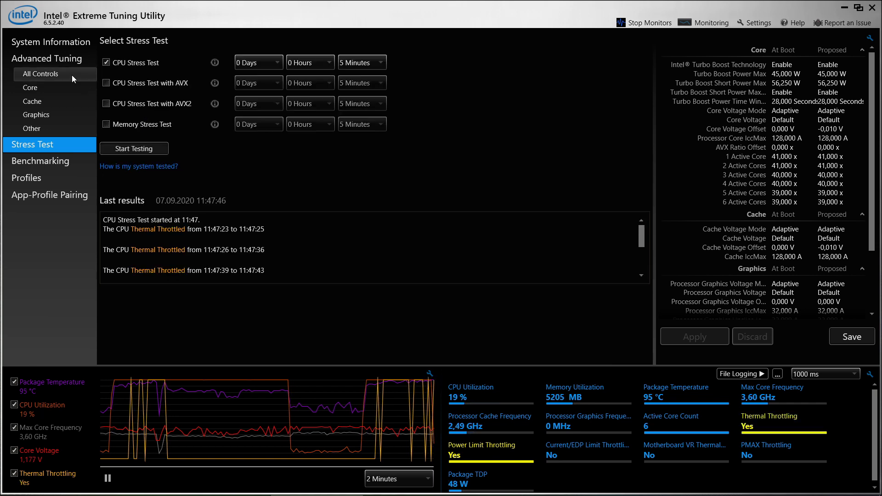
pyautogui.click(45, 76)
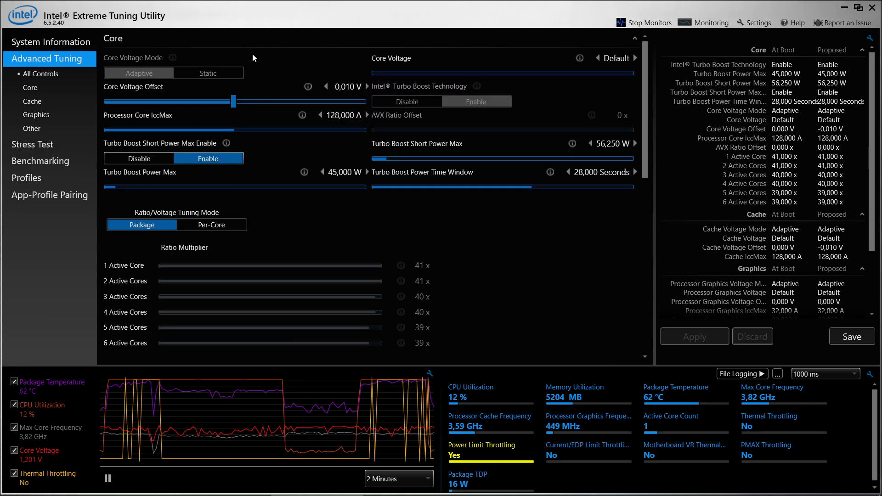
pyautogui.click(347, 87)
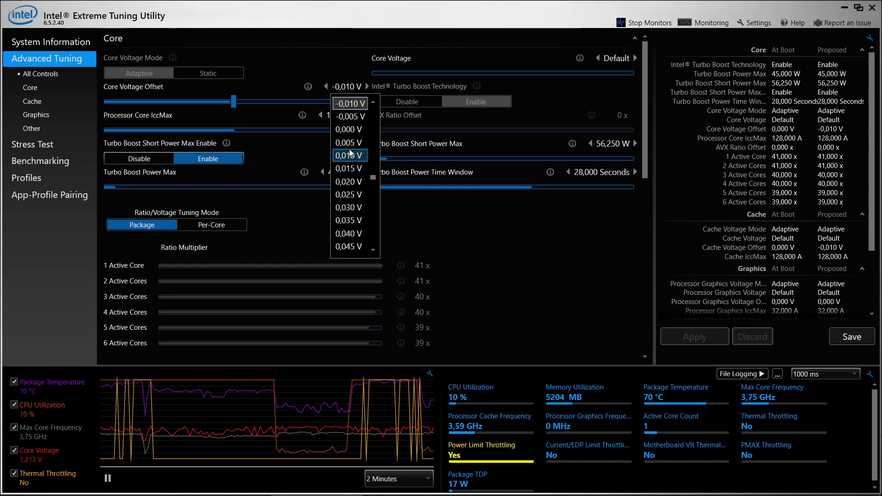
pyautogui.scroll(19, 350, 154)
pyautogui.scroll(-12, 350, 154)
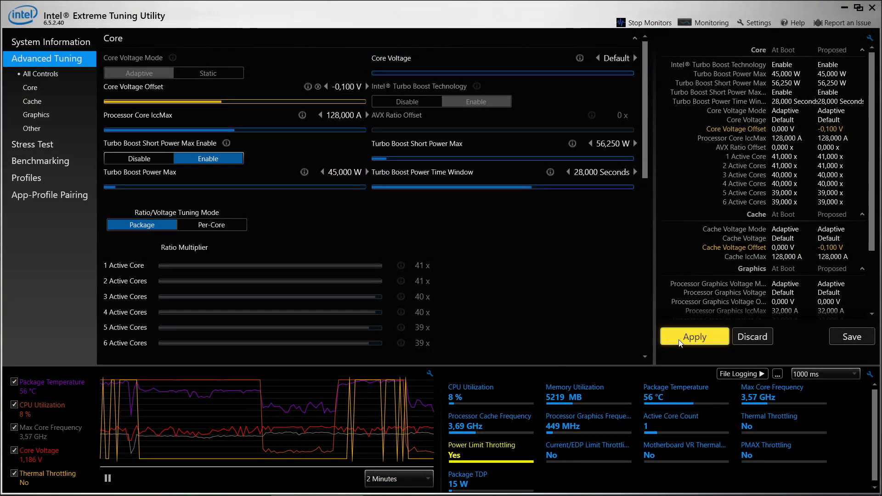
# Apply the -0,100 V offset and go back to the Stress Test page.
pyautogui.click(679, 343)
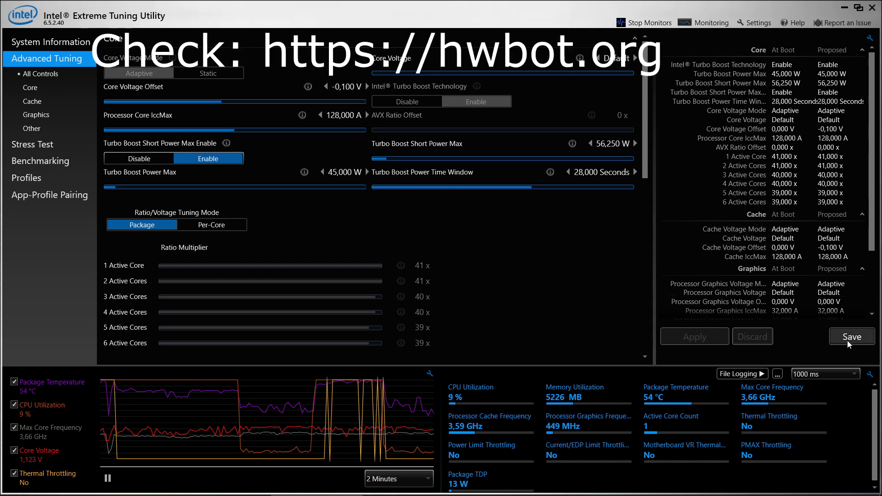
pyautogui.click(32, 144)
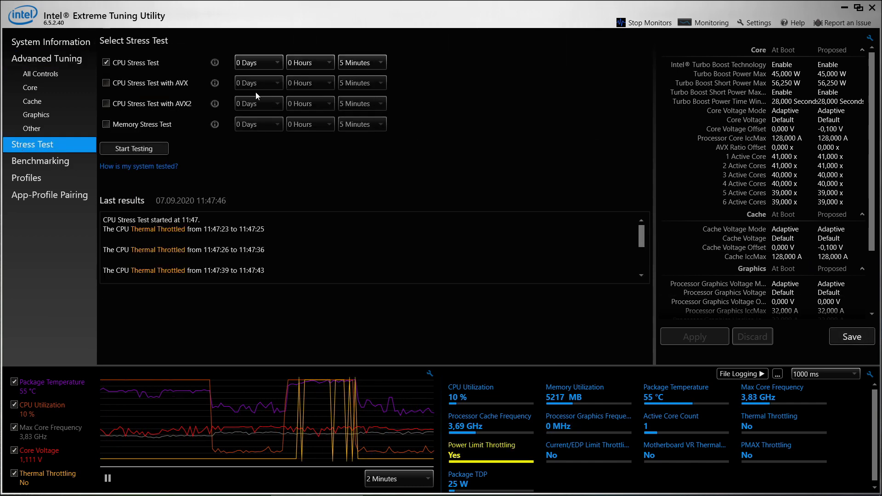
# Start a stress test at the -0,100 V offset, then run the XTU benchmark.
pyautogui.click(147, 150)
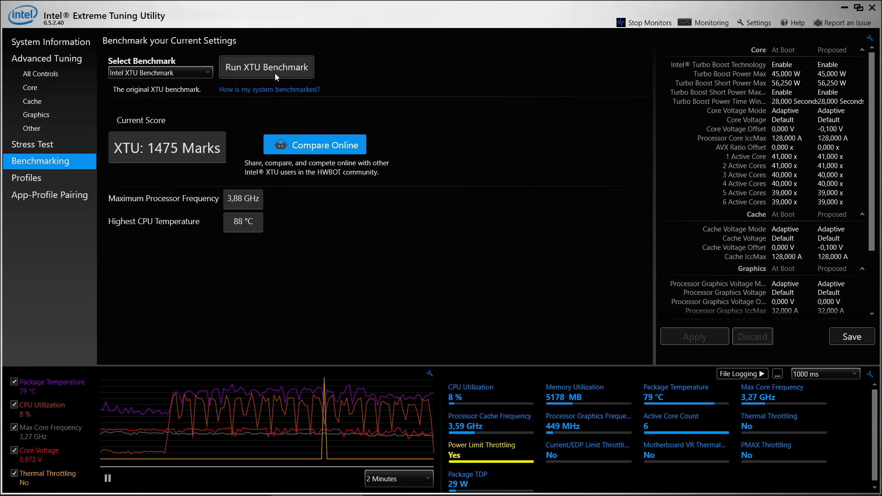
pyautogui.click(275, 73)
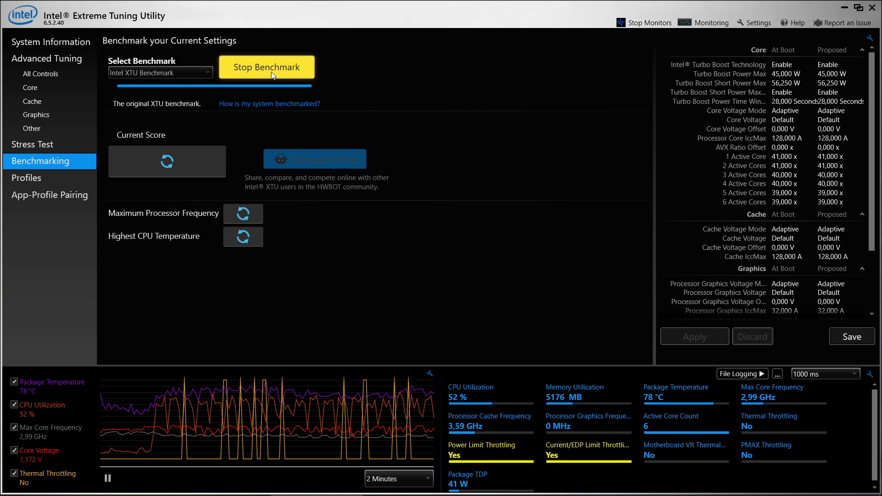